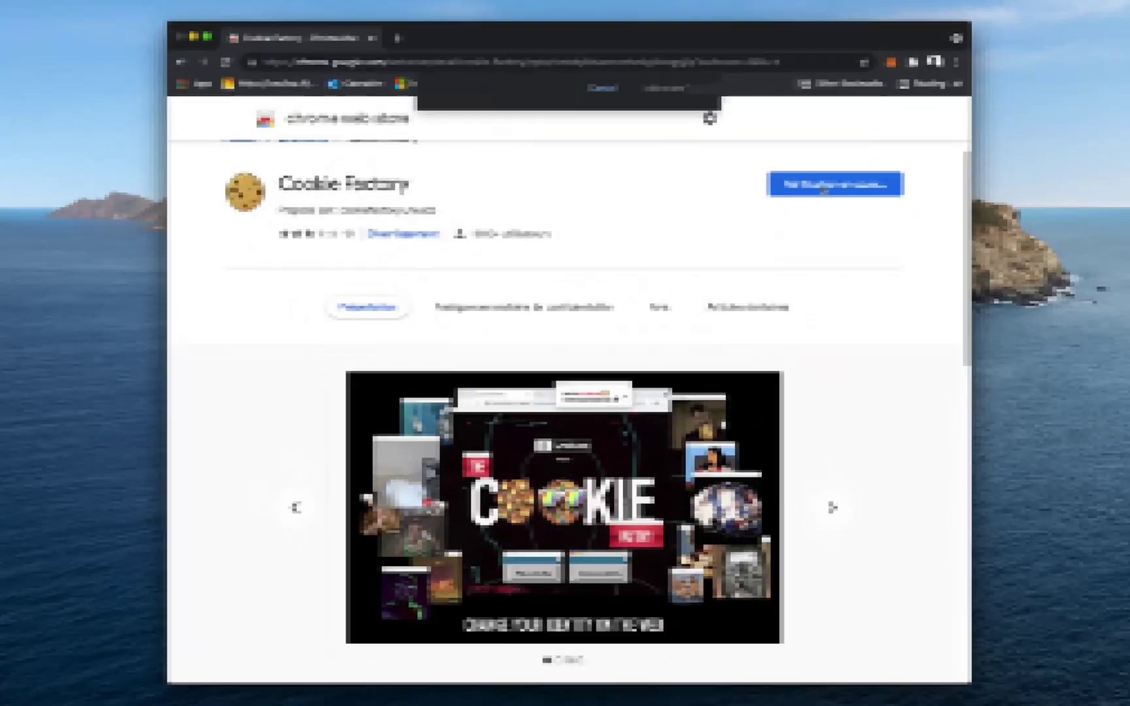
- Add Cookie Factory to Chrome and pin its cookie icon to the toolbar
click(670, 235)
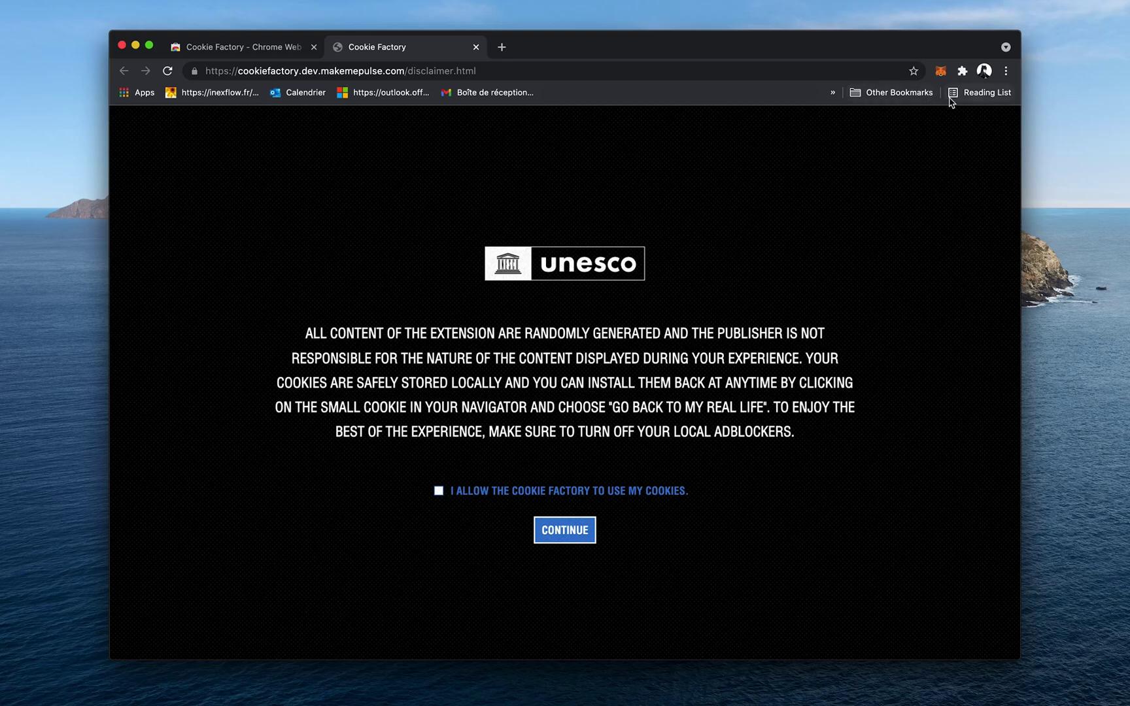
click(963, 71)
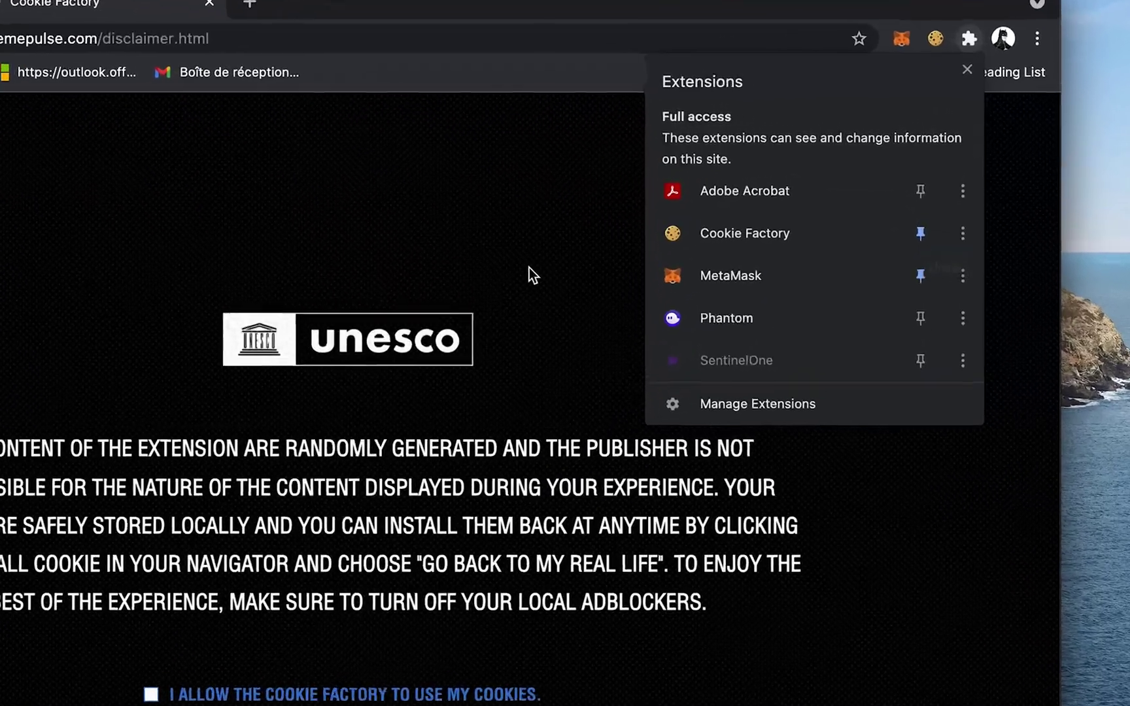
click(941, 71)
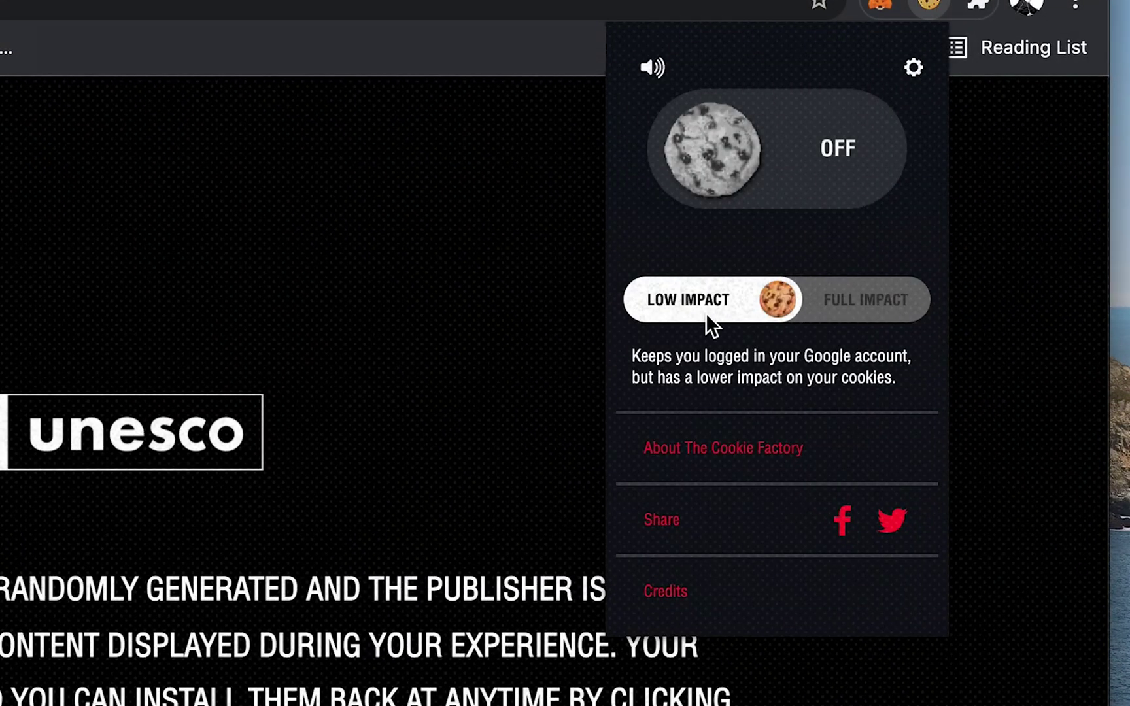
click(877, 307)
click(710, 309)
click(871, 296)
click(698, 300)
click(872, 299)
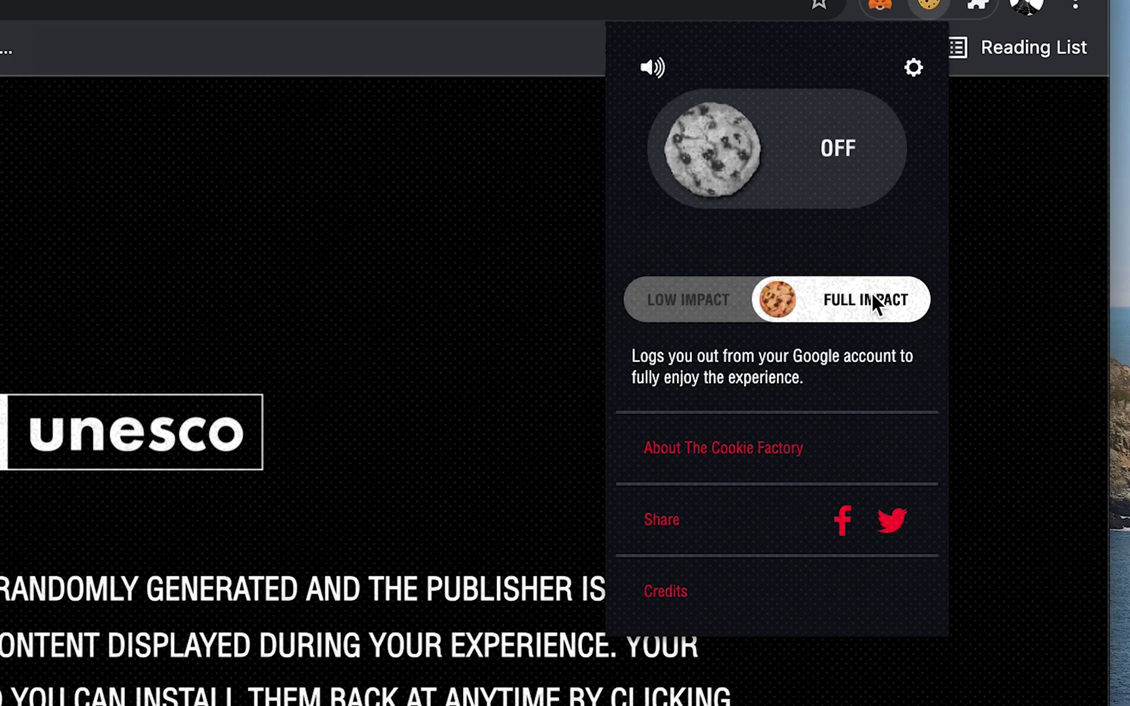
click(697, 302)
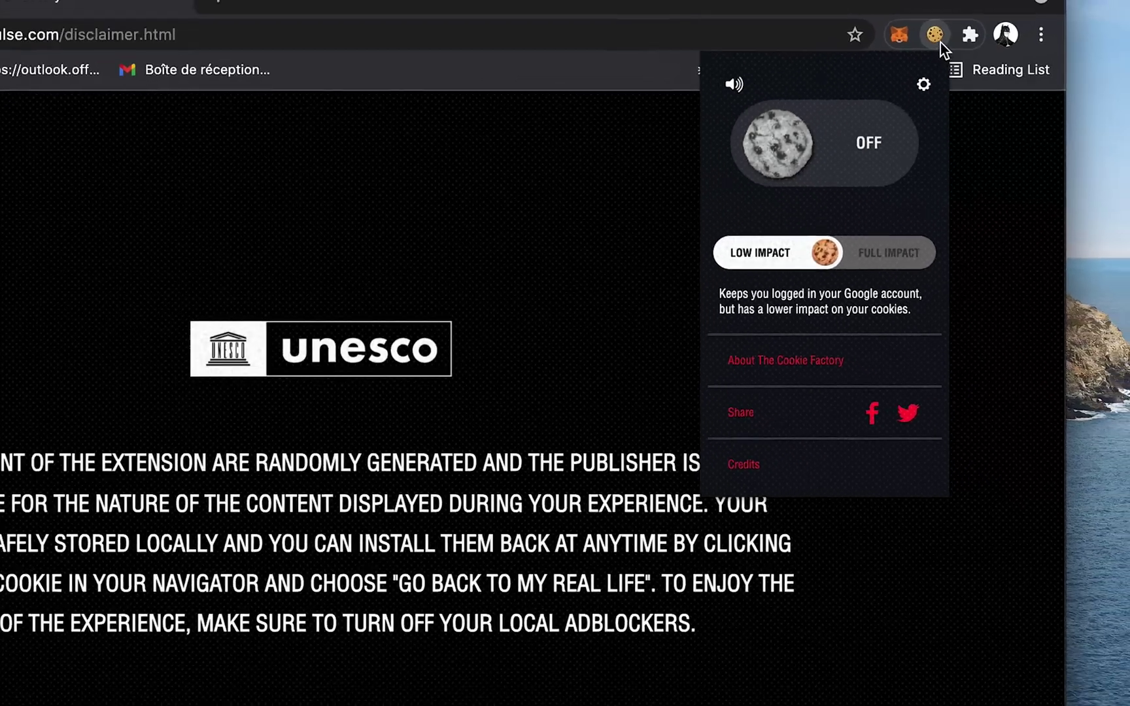
click(941, 72)
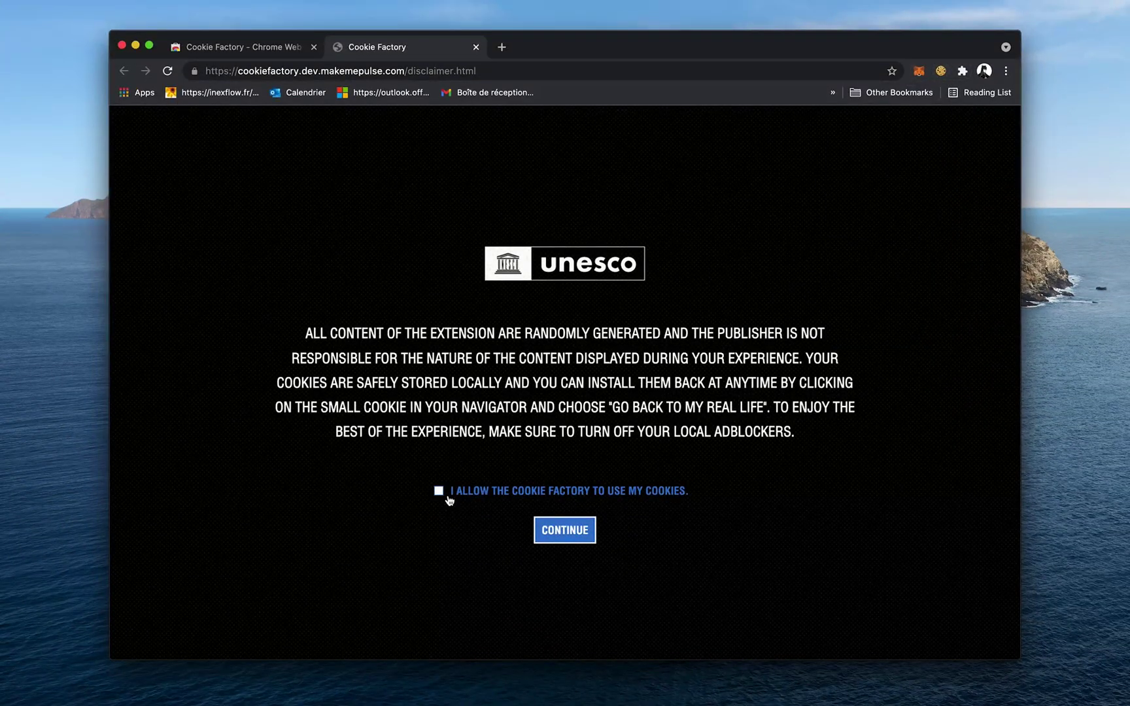
- Allow Cookie Factory to use cookies and continue to its intro screen
click(555, 535)
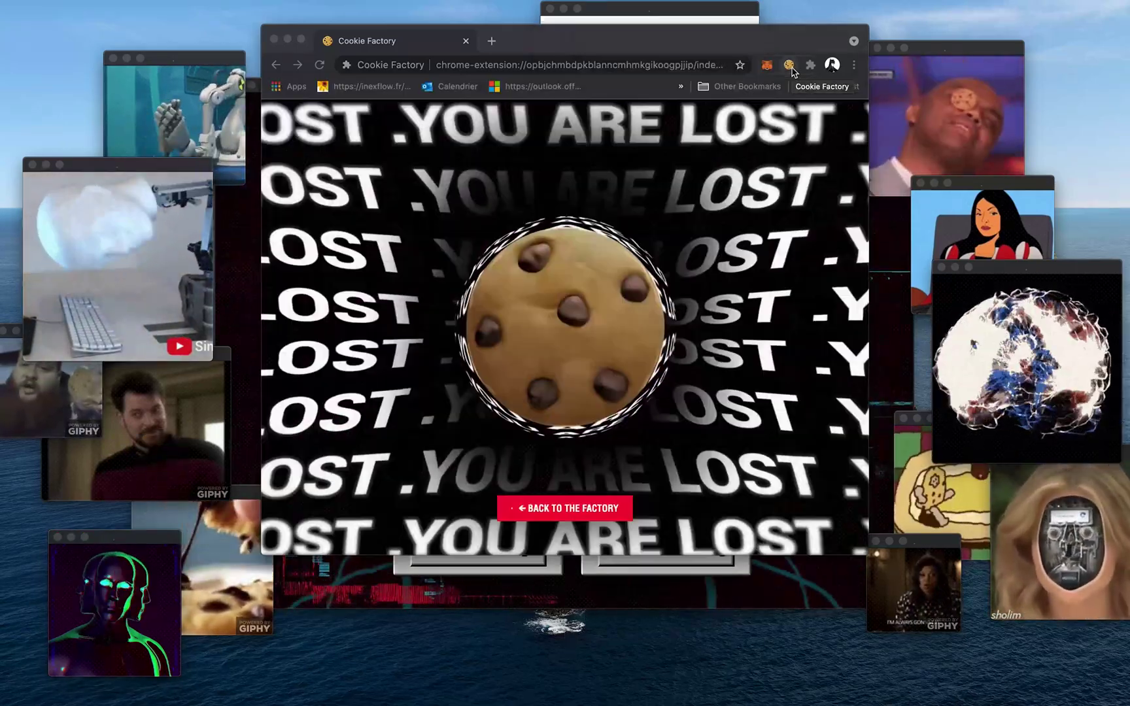
click(791, 67)
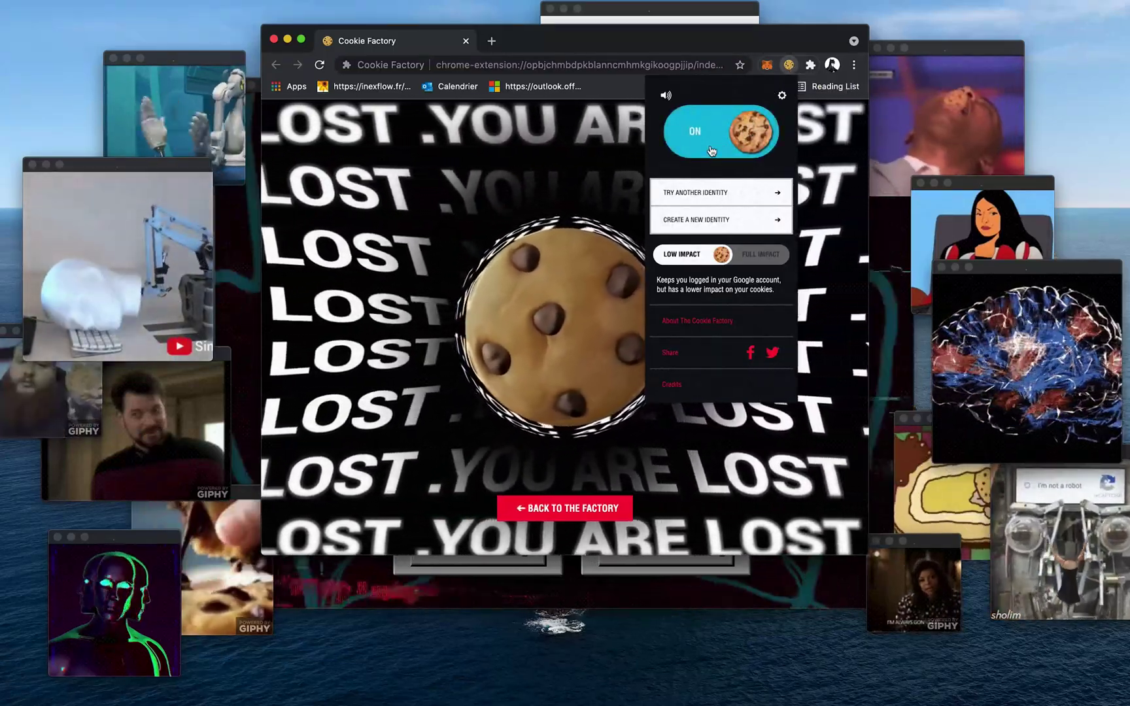
click(711, 151)
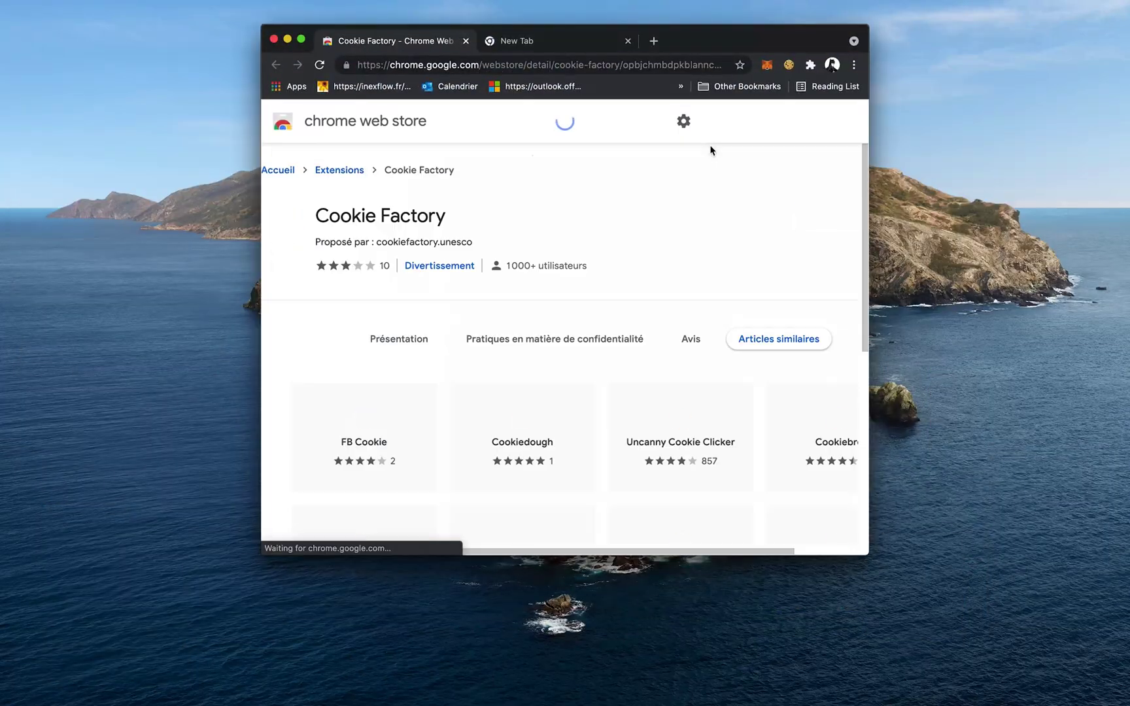
click(791, 70)
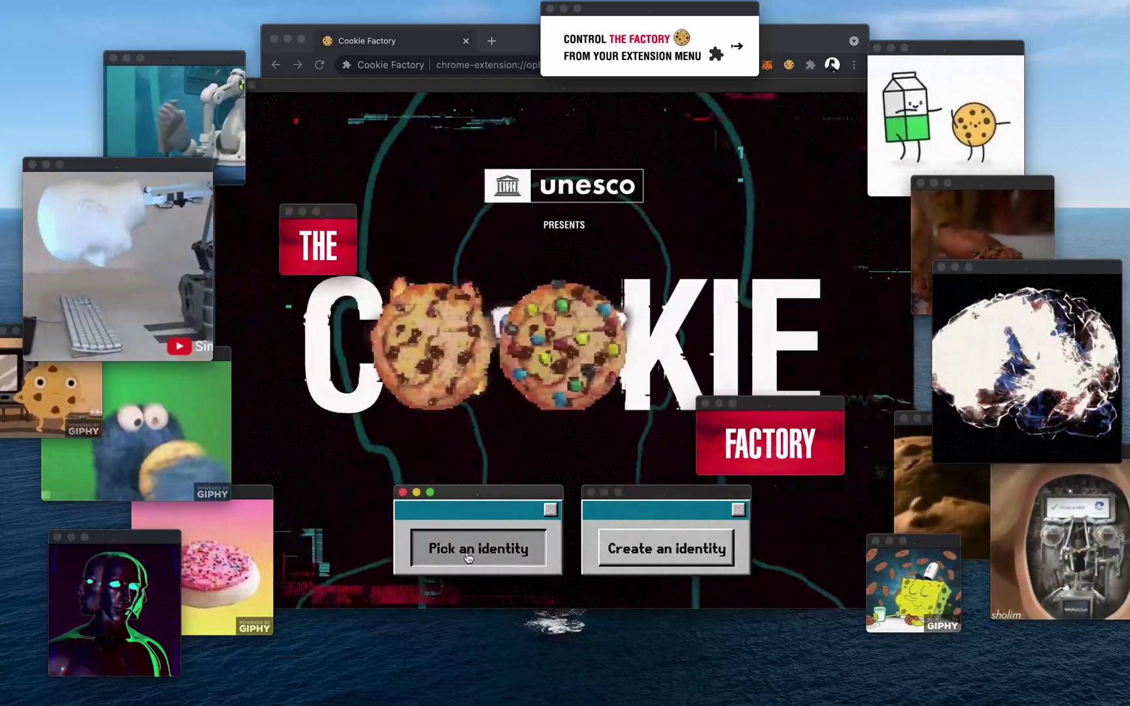
- Select Pie of Lies on page 3 of the ready-made identities and start baking it
click(468, 549)
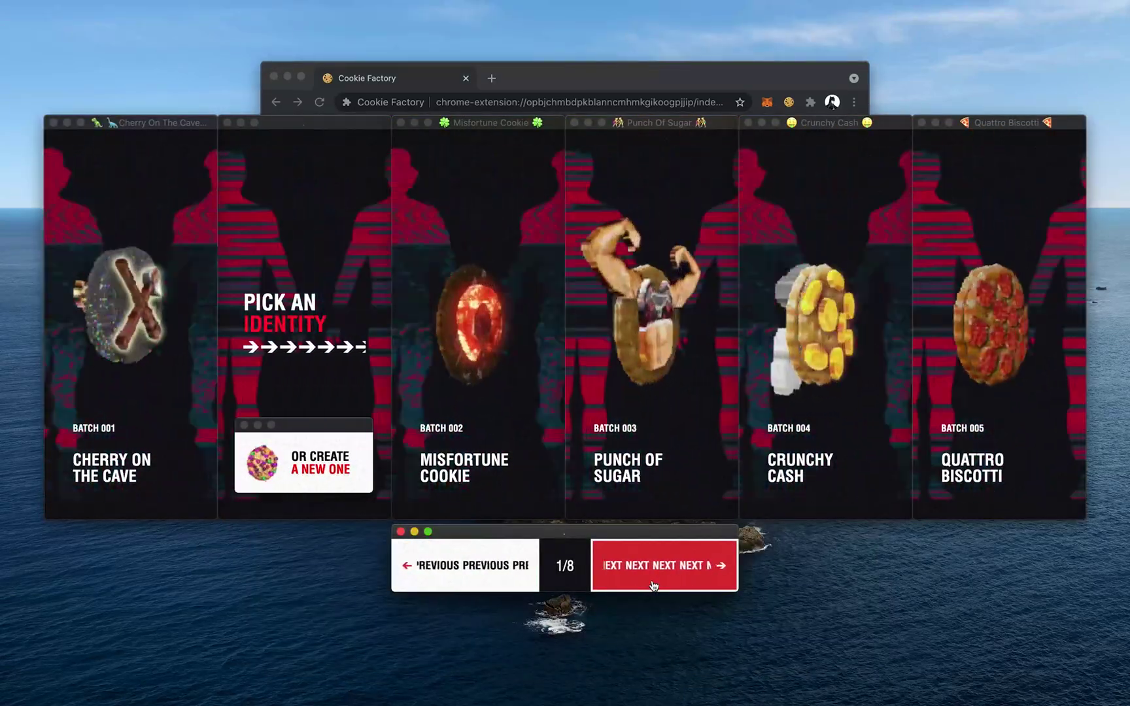
click(652, 586)
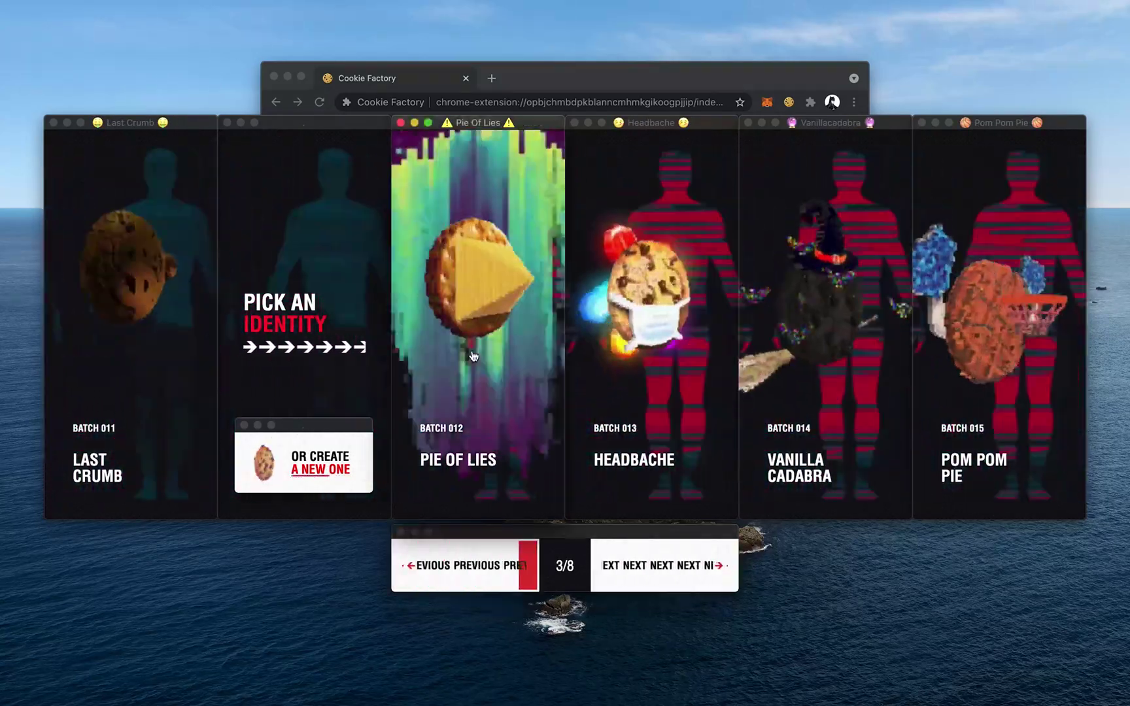
click(469, 306)
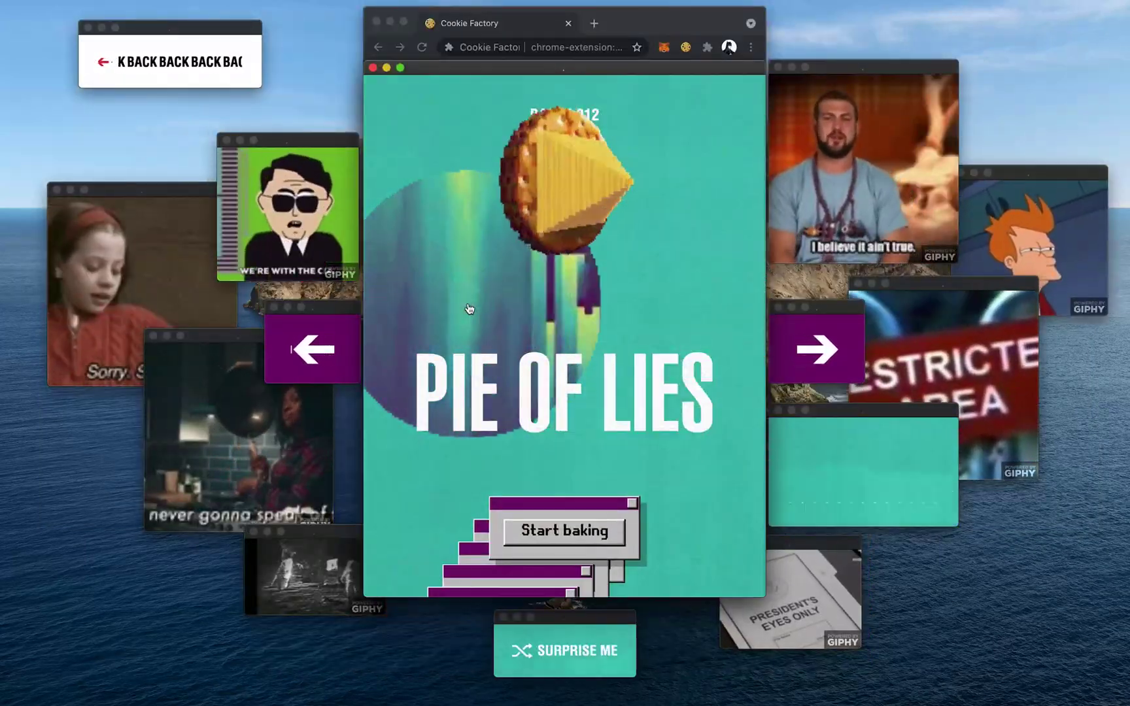
click(574, 547)
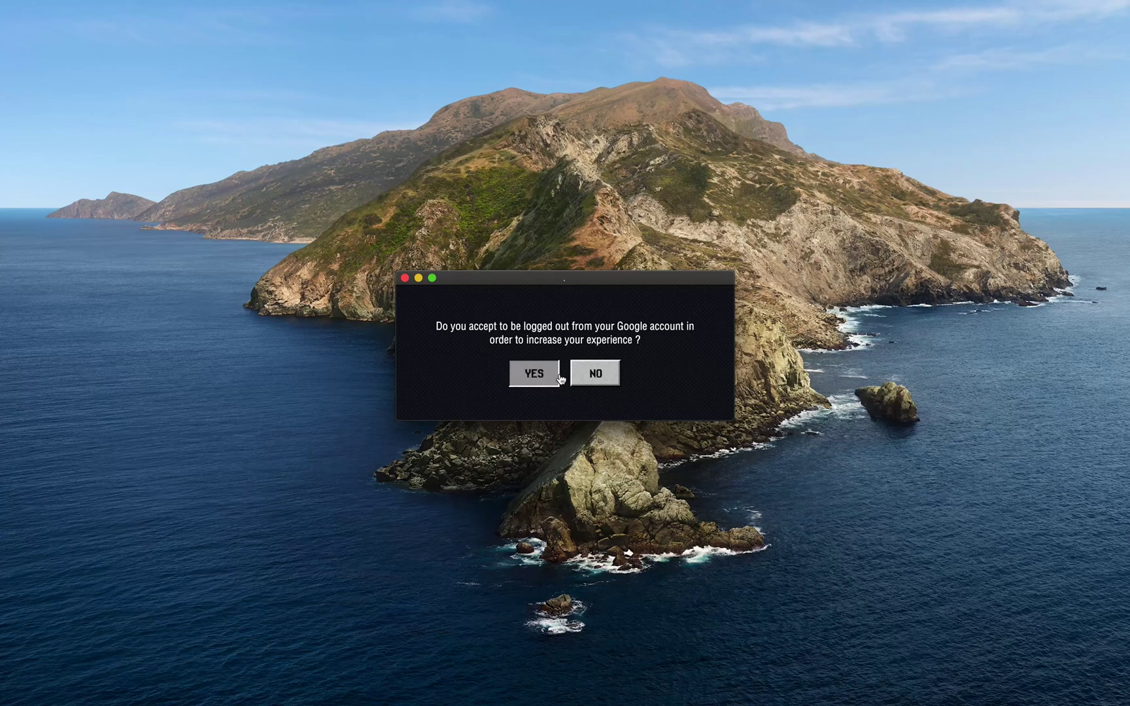
- Accept the Google logout so Pie of Lies finishes baking and becomes active
click(599, 379)
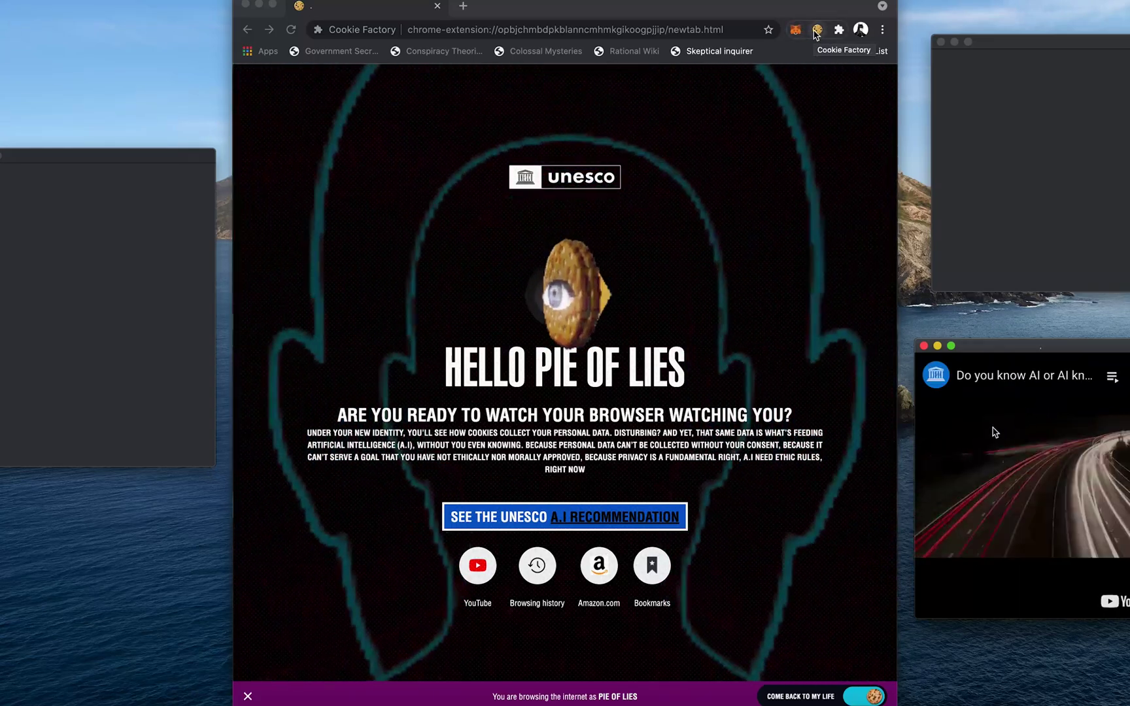
- Turn off Pie of Lies with 'Come back to my life' and reopen Cookie Factory's popup
click(817, 33)
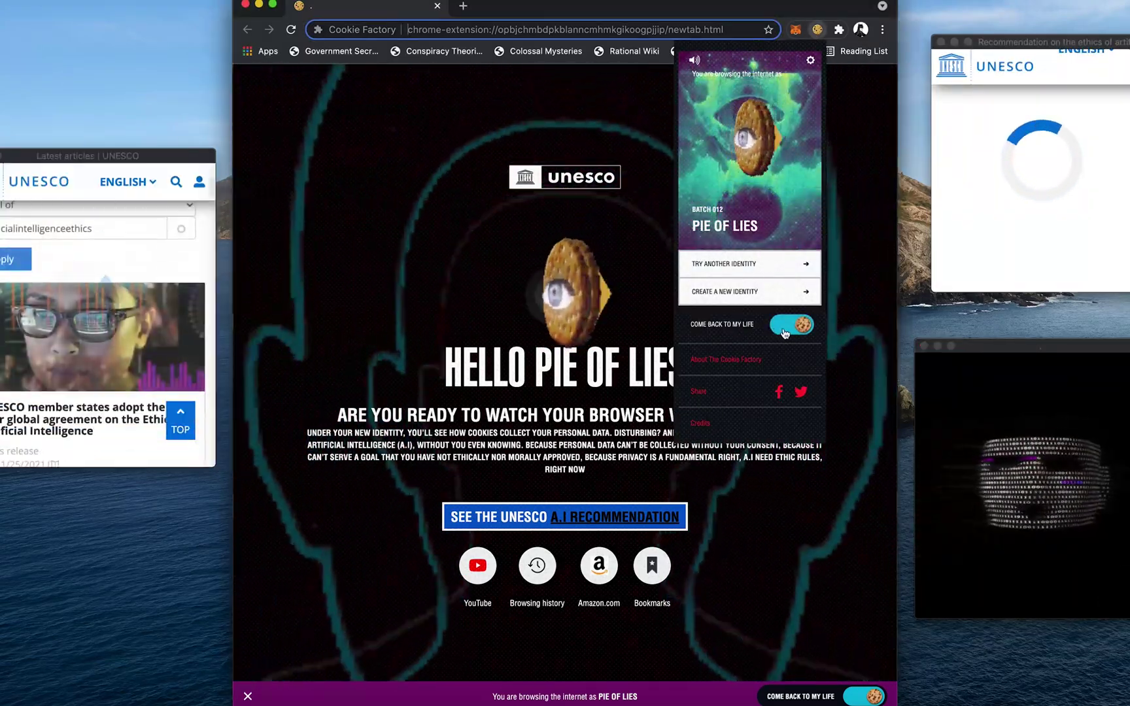
click(783, 331)
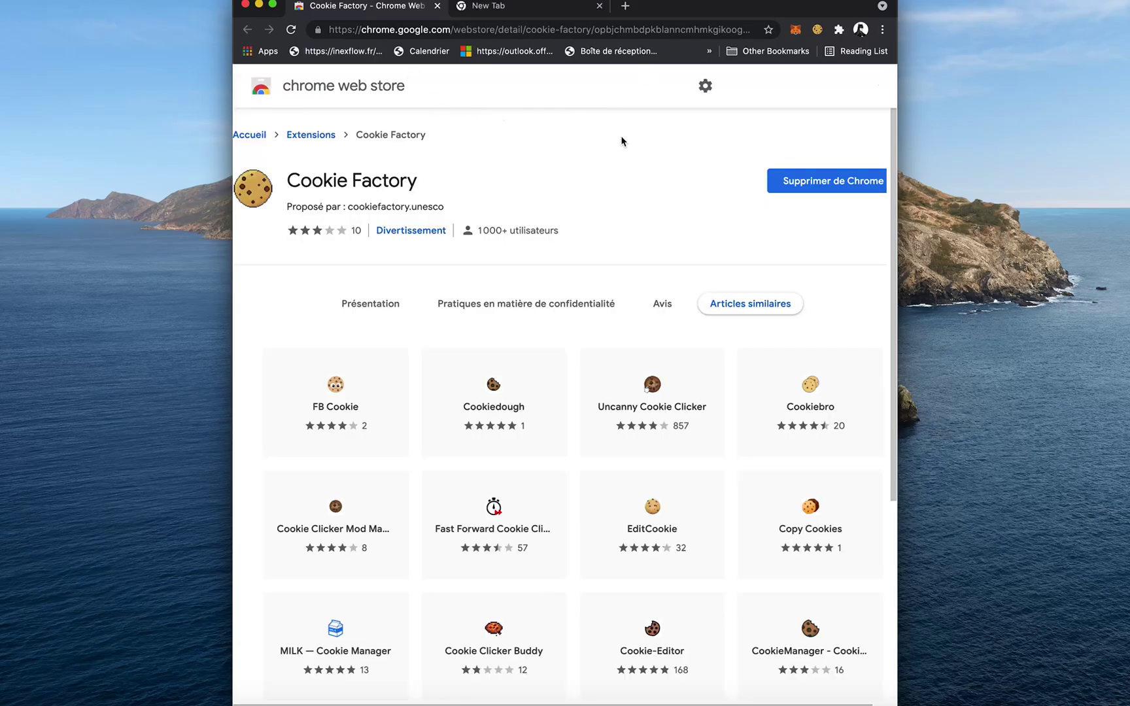
click(818, 30)
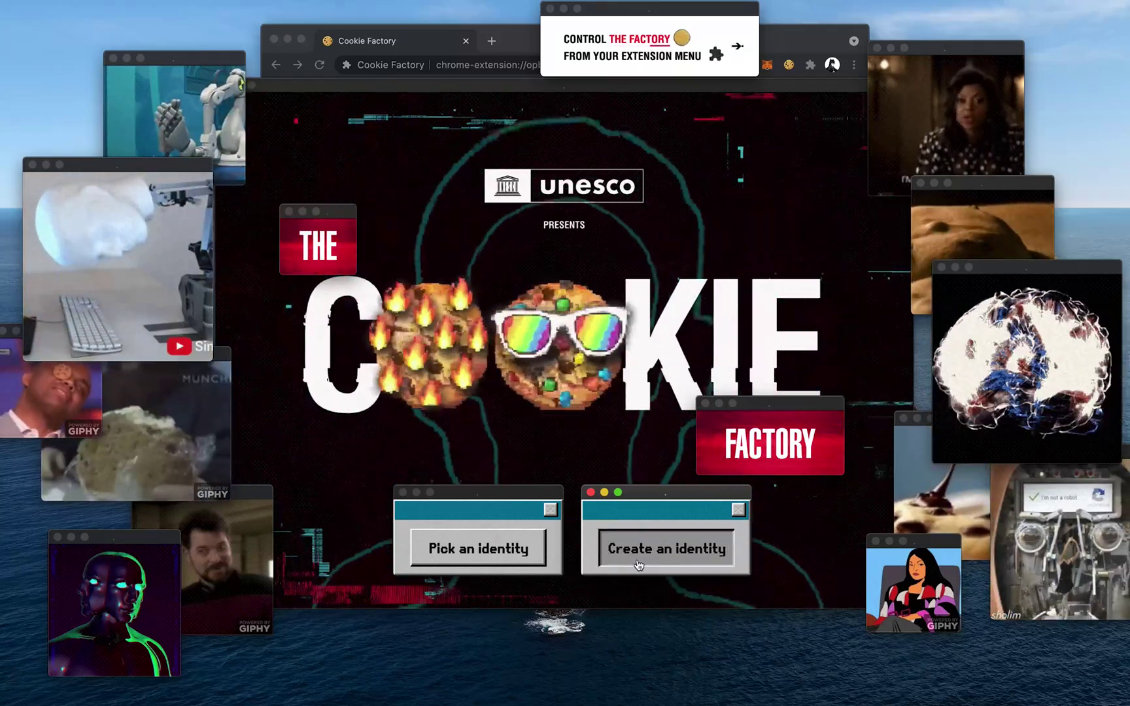
- Start a custom identity, answer 'rather not say' and an age range, then open page 4 of the themes
click(638, 566)
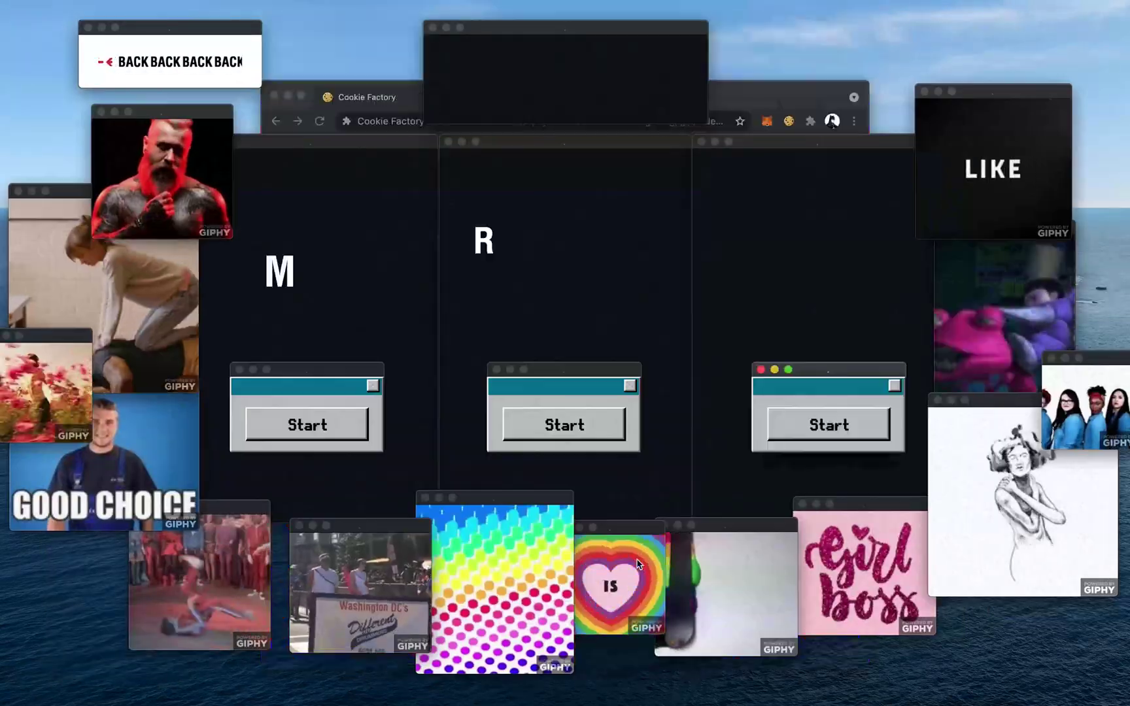
click(565, 440)
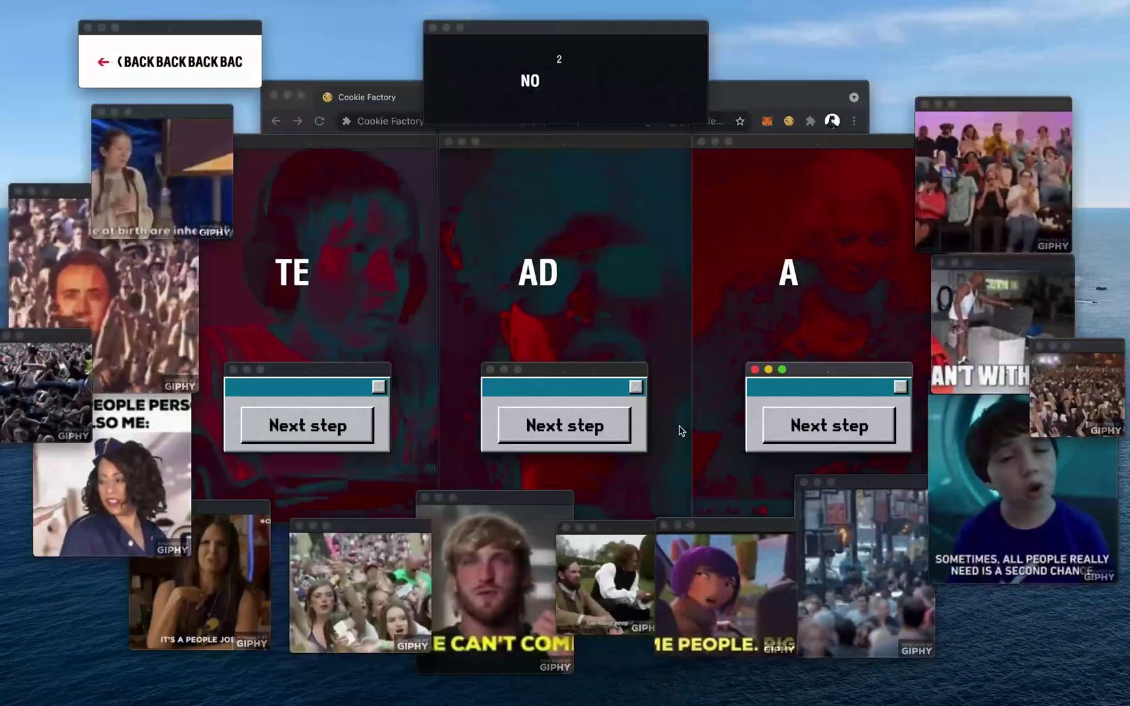
click(579, 430)
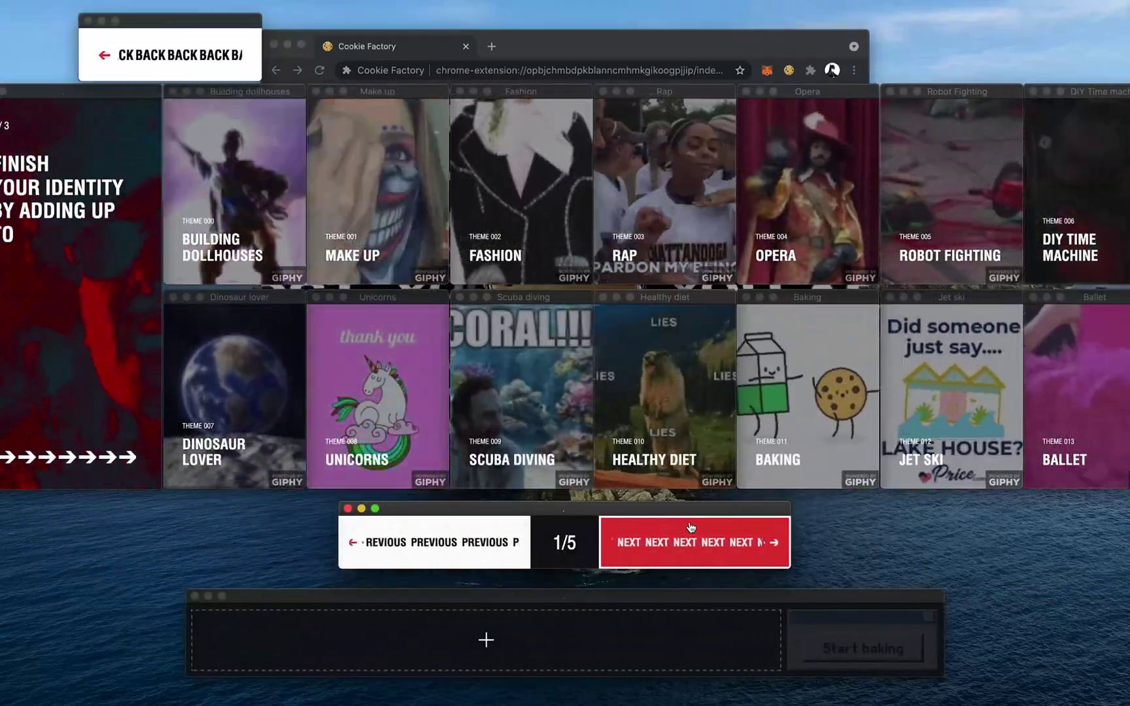
click(690, 527)
click(690, 527)
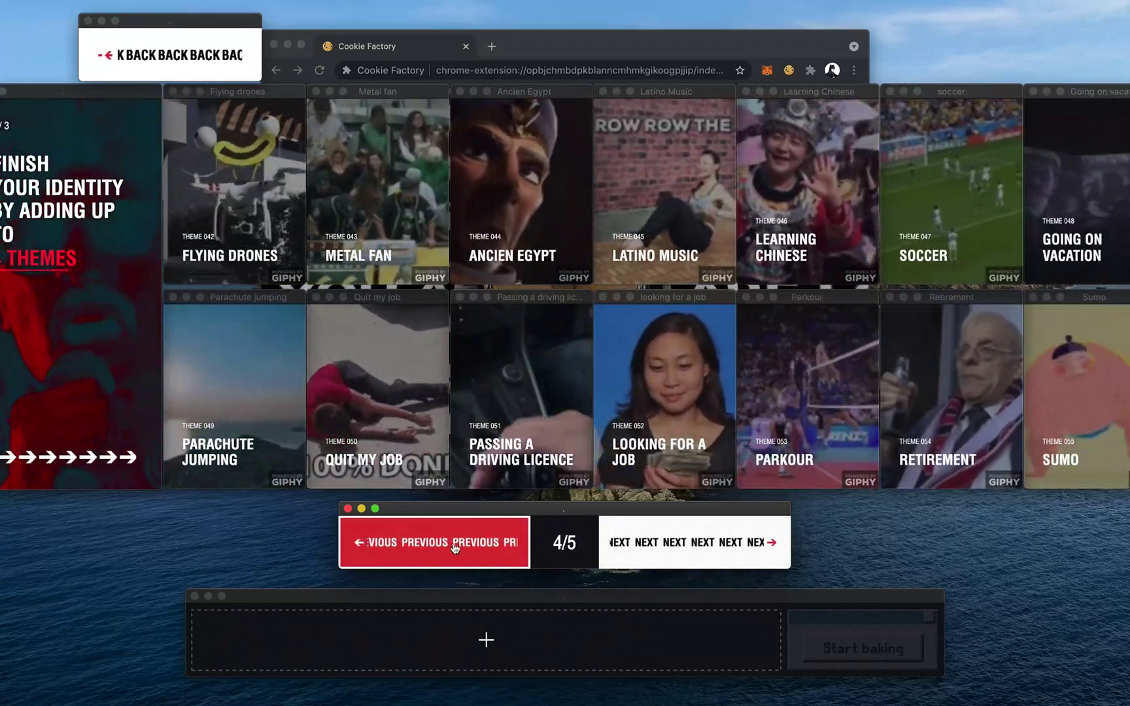
- Page back through the themes and bake with Car Mods, 1990s, Survivalist and Trader
click(455, 548)
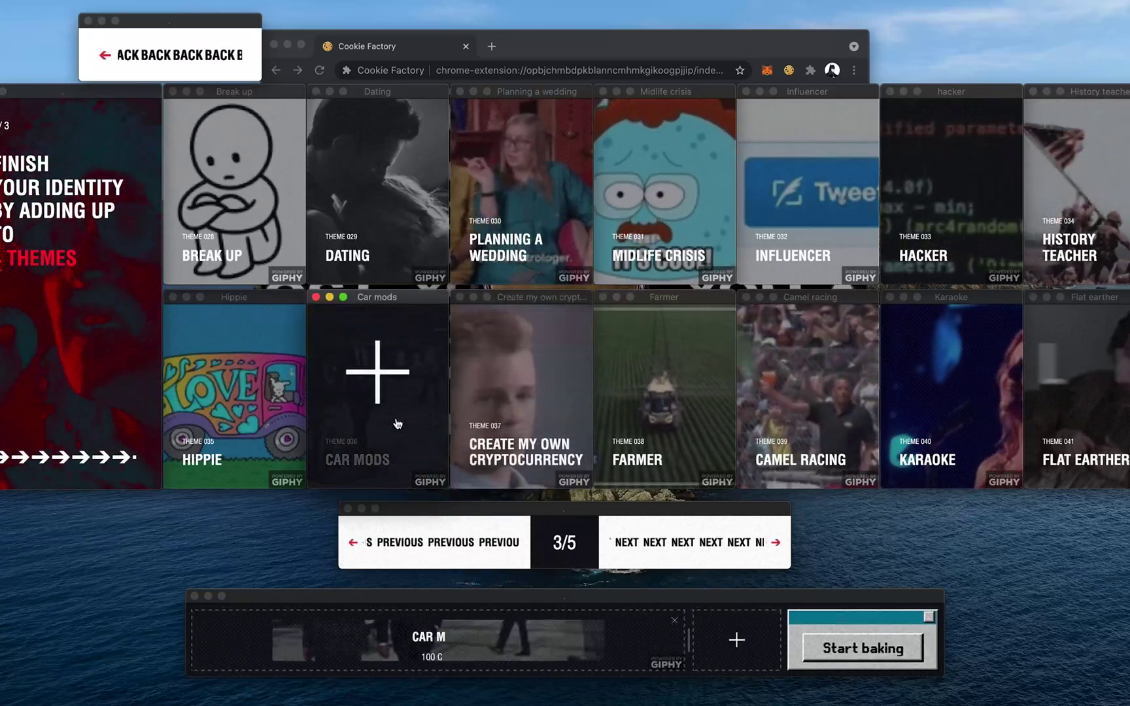
click(424, 543)
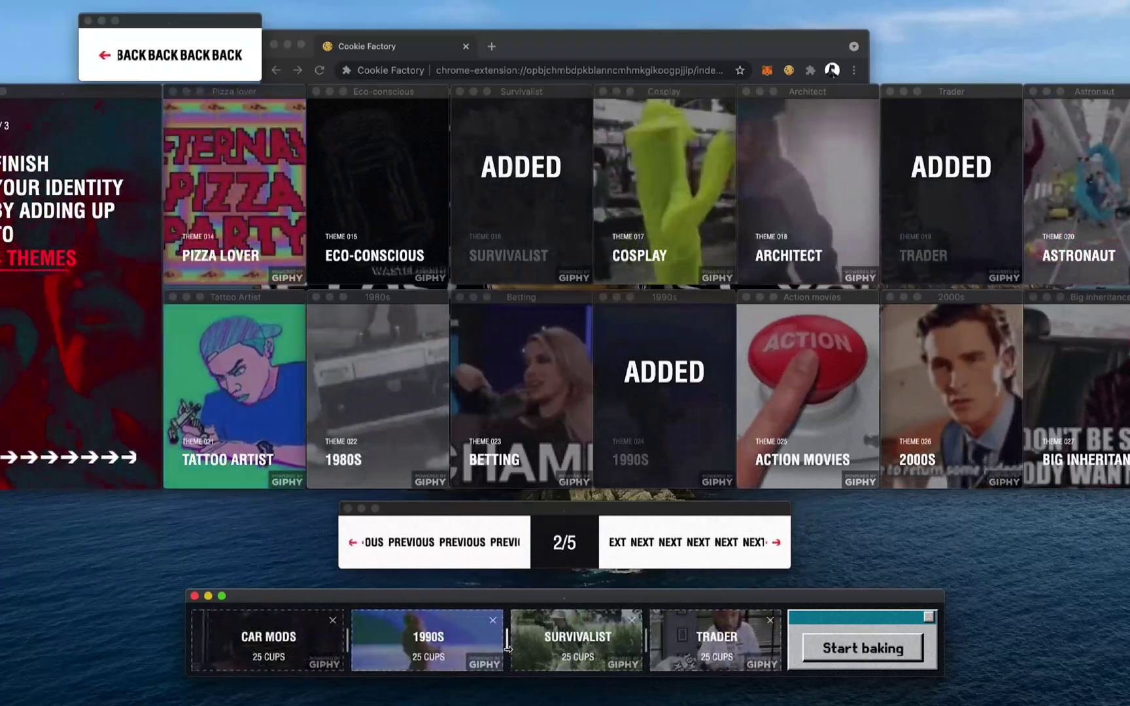
click(877, 633)
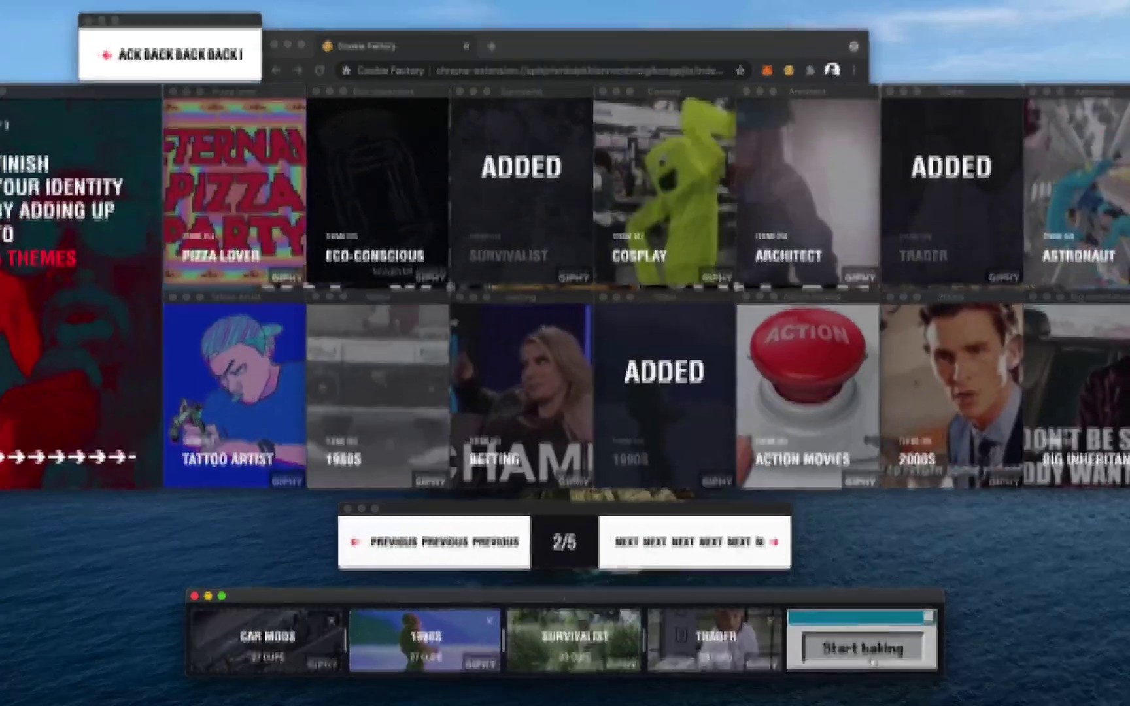